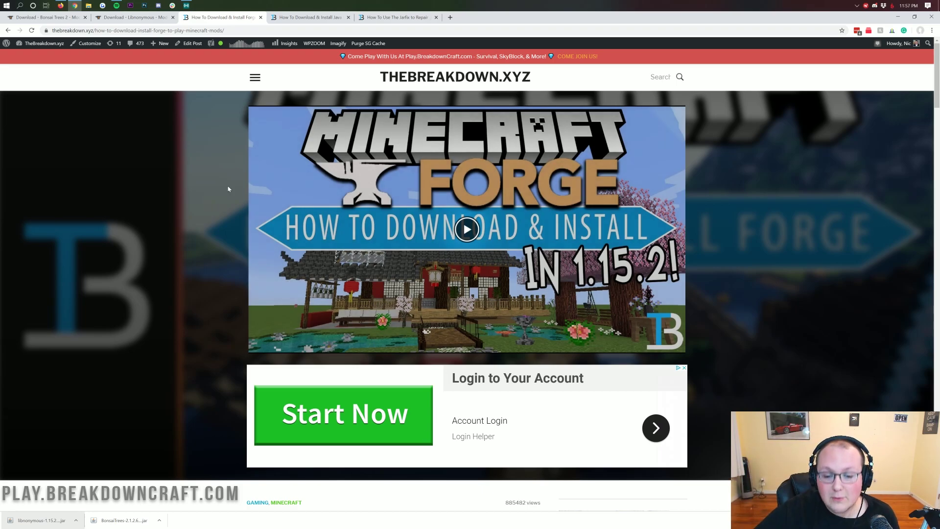
# - Open the Forge download page through the Download Forge link in the Forge installation article
pyautogui.scroll(-6, 386, 206)
pyautogui.scroll(-9, 386, 206)
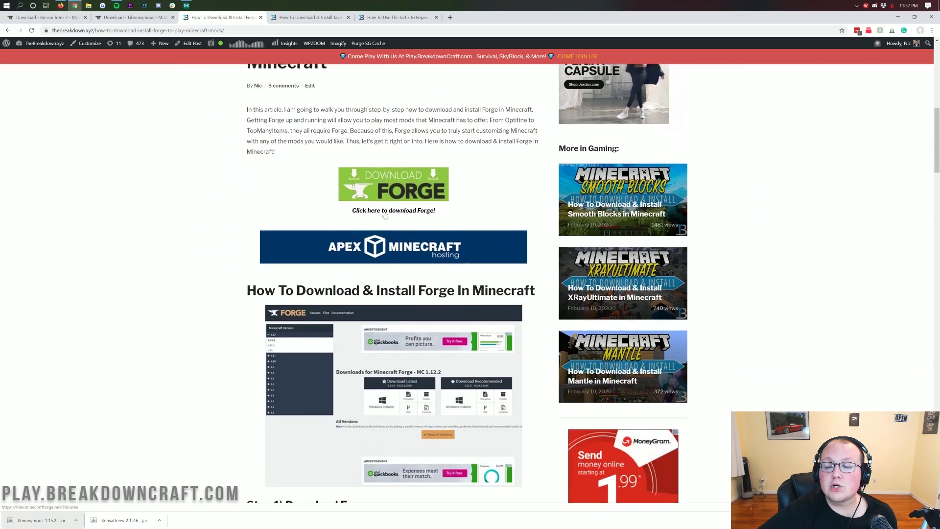
pyautogui.scroll(-7, 313, 236)
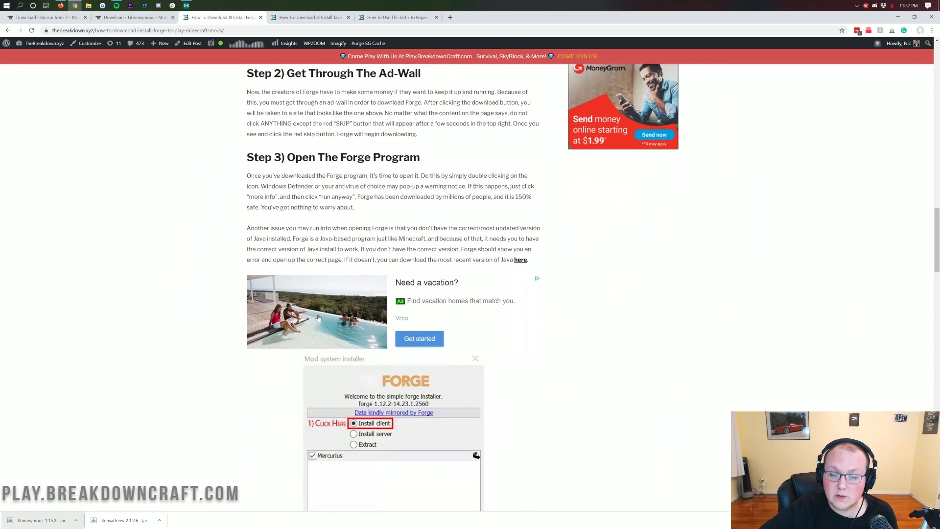
pyautogui.scroll(20, 372, 220)
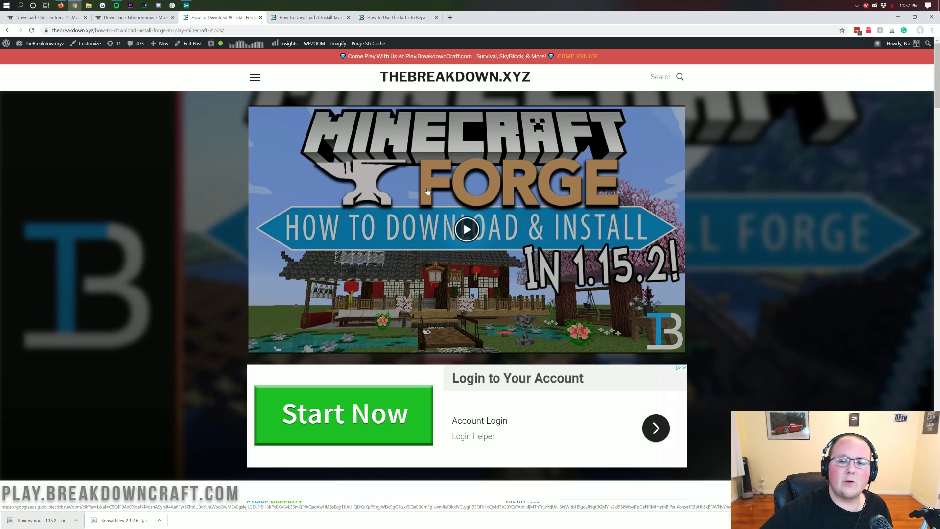
pyautogui.scroll(-10, 343, 162)
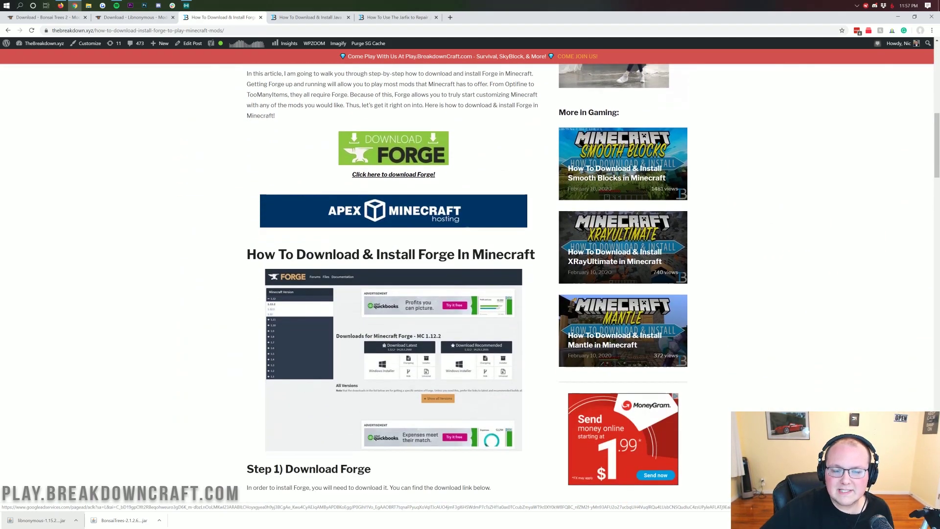
pyautogui.scroll(1, 403, 201)
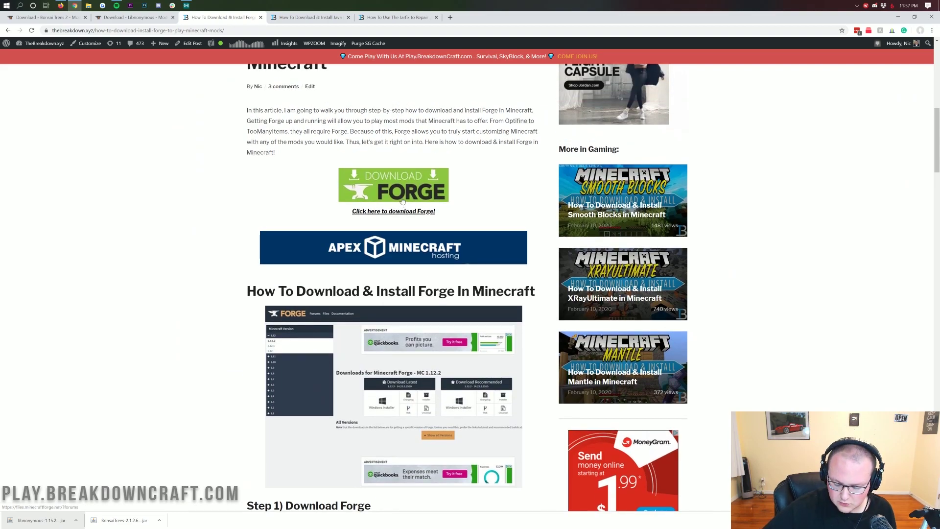
pyautogui.click(401, 197)
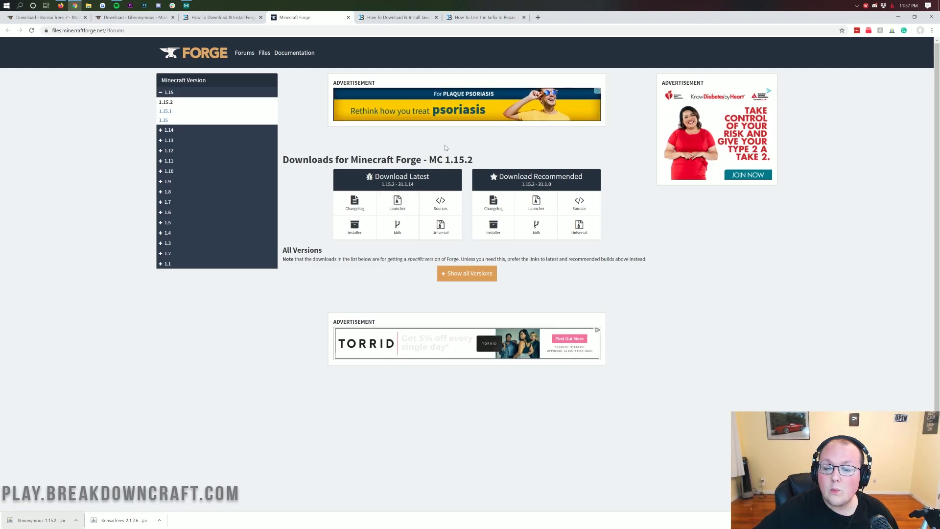
# - Check that the downloads page is set to Minecraft 1.15.2, using its heading and the 1.15 version group
pyautogui.moveTo(484, 159); pyautogui.dragTo(429, 159)
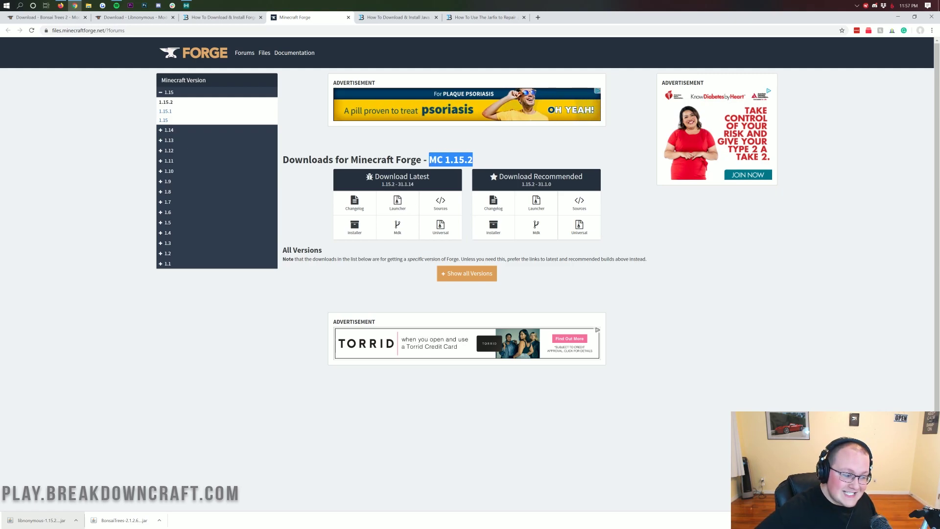
pyautogui.click(429, 160)
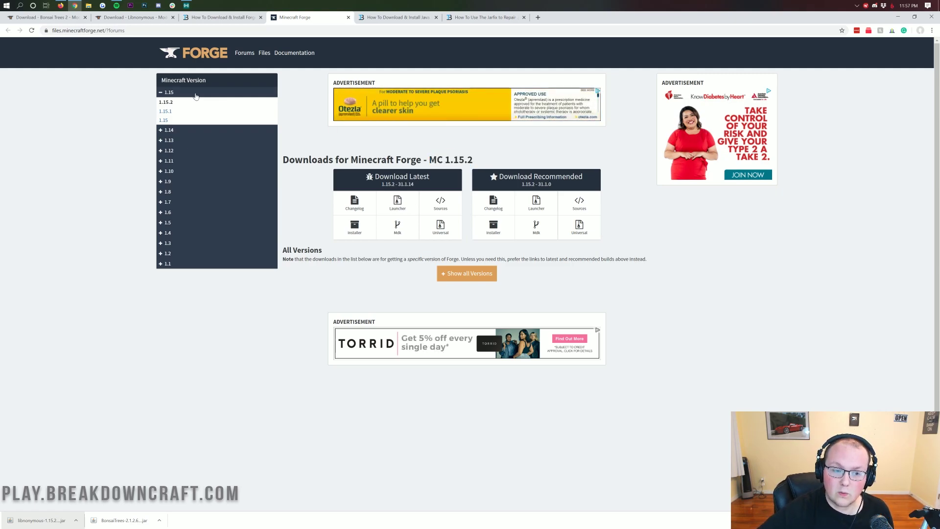
pyautogui.click(172, 92)
pyautogui.click(172, 92)
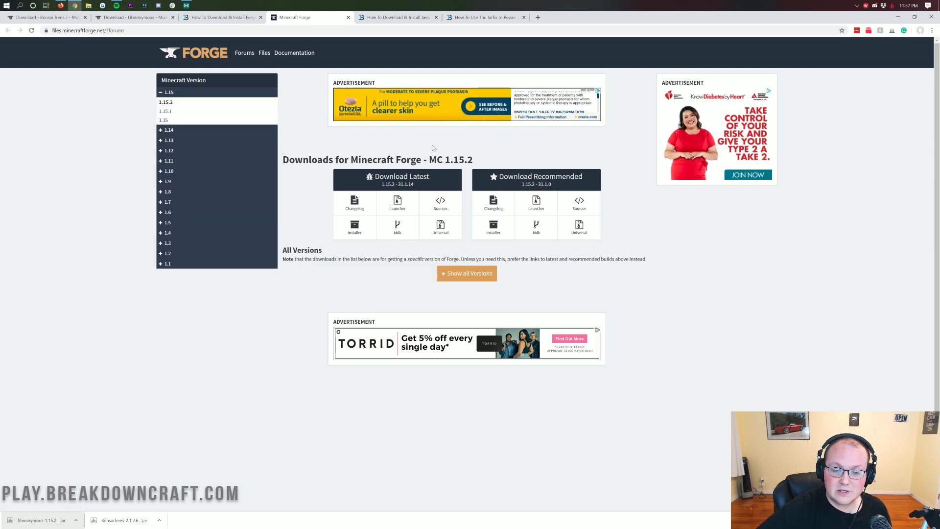
pyautogui.moveTo(473, 160); pyautogui.dragTo(428, 159)
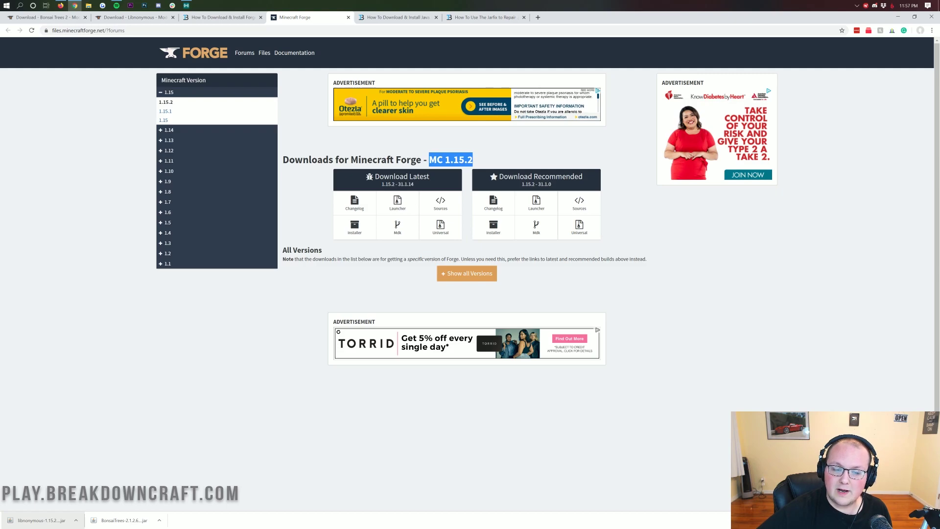
pyautogui.click(434, 150)
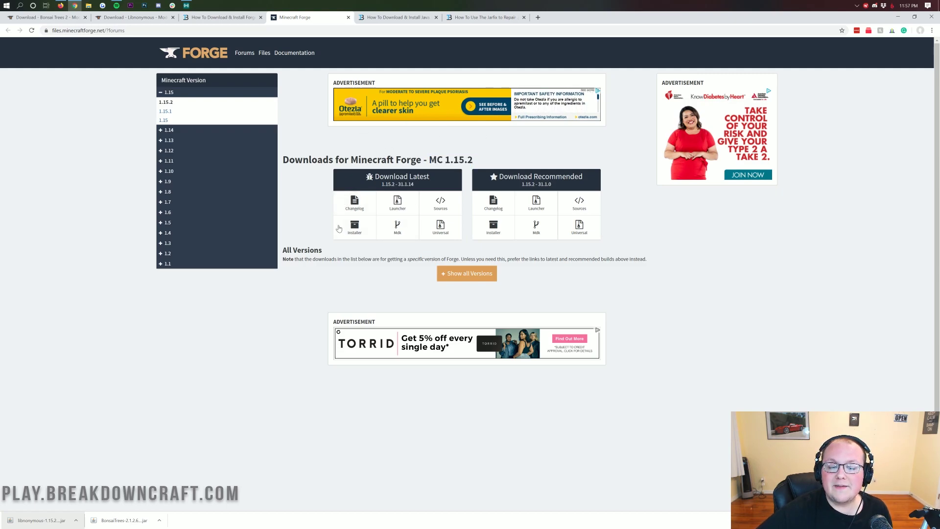
# - Download the latest Forge installer for 1.15.2, skipping the advertisement page and keeping the flagged jar file
pyautogui.click(358, 231)
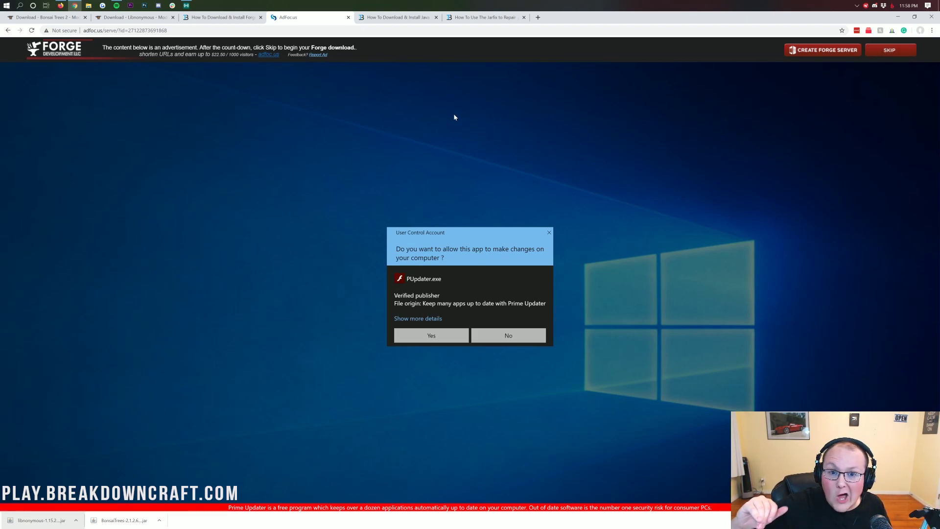
pyautogui.click(886, 50)
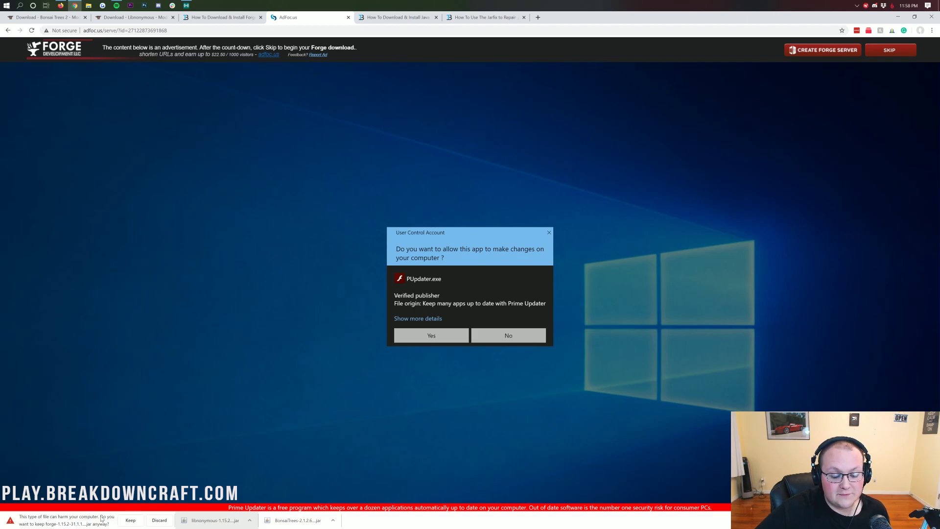
pyautogui.click(130, 521)
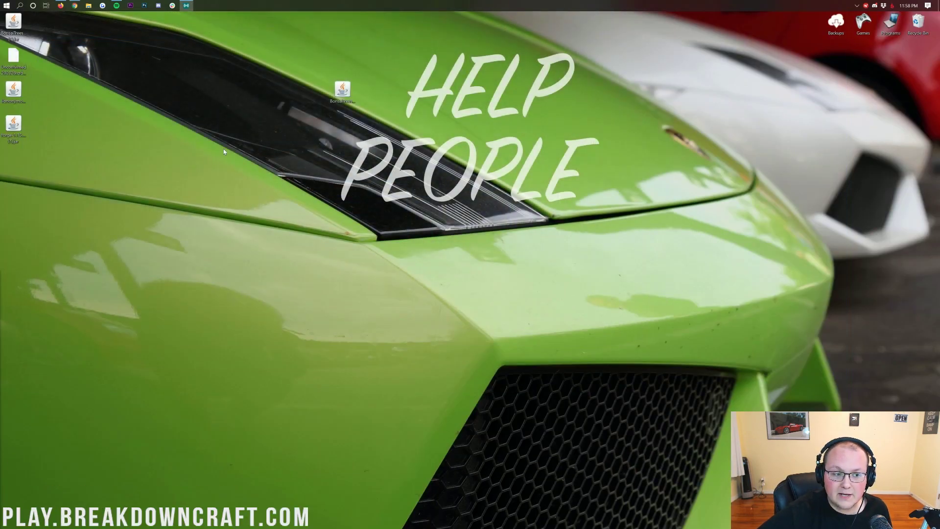
# - Move the duplicate Bonsai Trees jar from the desktop to the Recycle Bin
pyautogui.moveTo(13, 22); pyautogui.dragTo(232, 93)
pyautogui.moveTo(342, 91)
pyautogui.mouseDown()
pyautogui.moveTo(425, 116)
pyautogui.moveTo(342, 93)
pyautogui.mouseUp()
pyautogui.moveTo(233, 90); pyautogui.dragTo(918, 22)
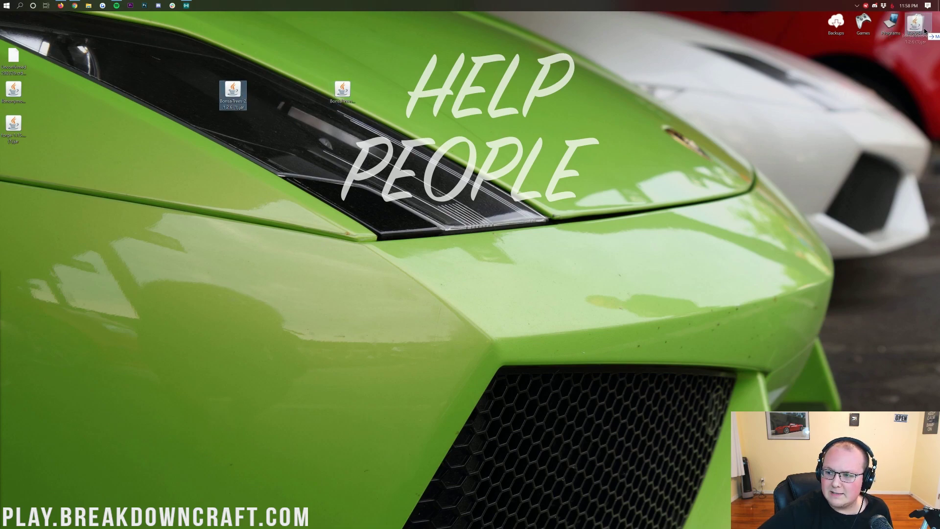
# - Arrange the desktop files so the two mod jars sit side by side, with the Forge installer apart below them
pyautogui.moveTo(15, 127); pyautogui.dragTo(397, 93)
pyautogui.moveTo(11, 94); pyautogui.dragTo(371, 94)
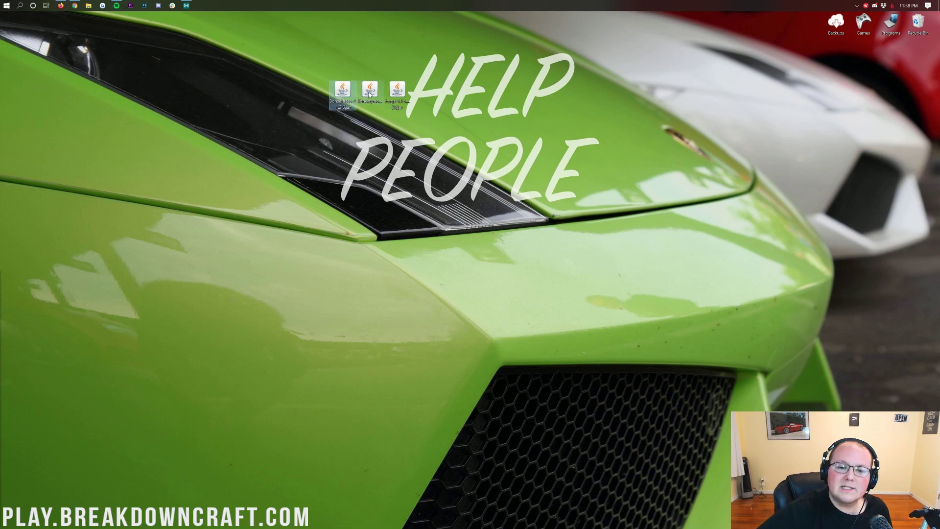
pyautogui.click(397, 91)
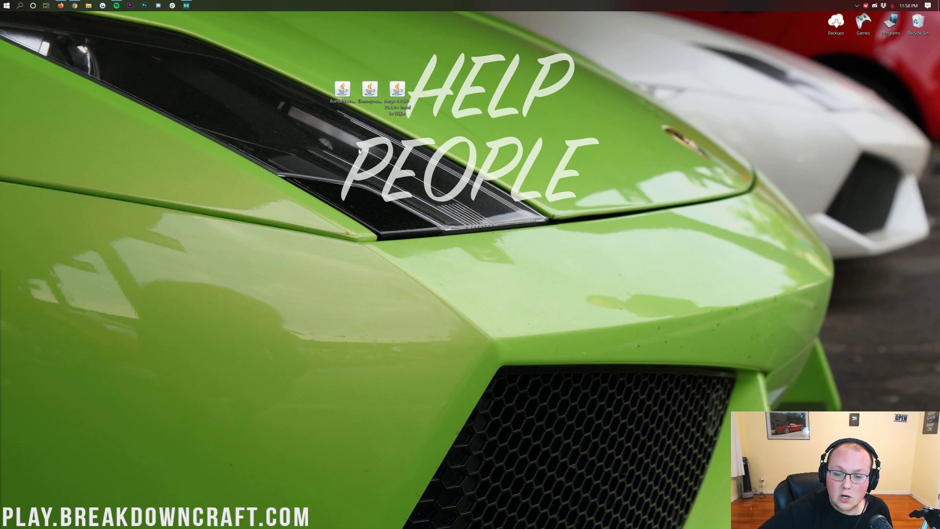
pyautogui.moveTo(364, 123); pyautogui.dragTo(294, 61)
pyautogui.moveTo(397, 93); pyautogui.dragTo(364, 100)
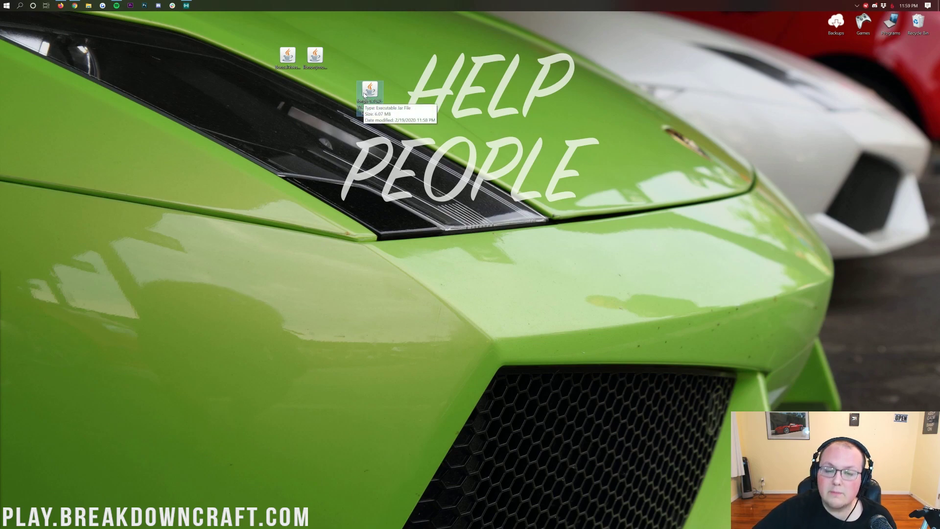
pyautogui.rightClick(368, 93)
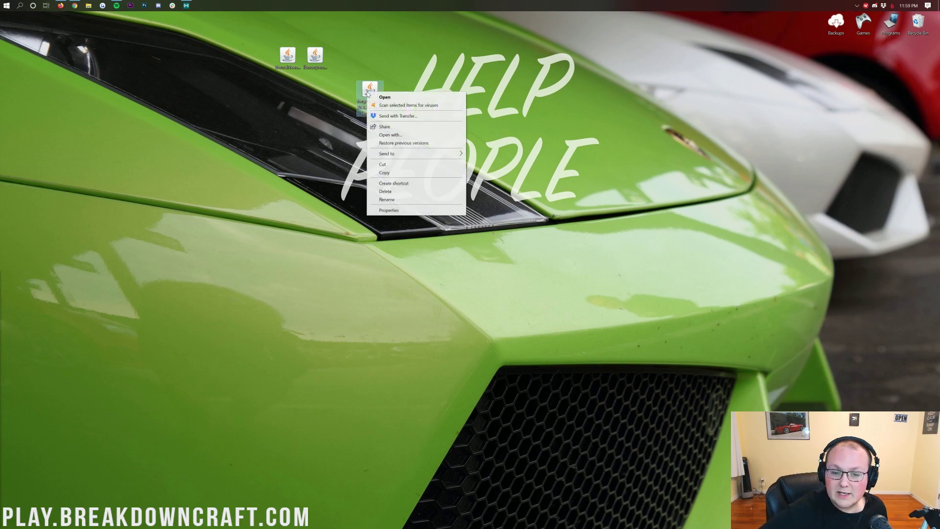
pyautogui.click(385, 136)
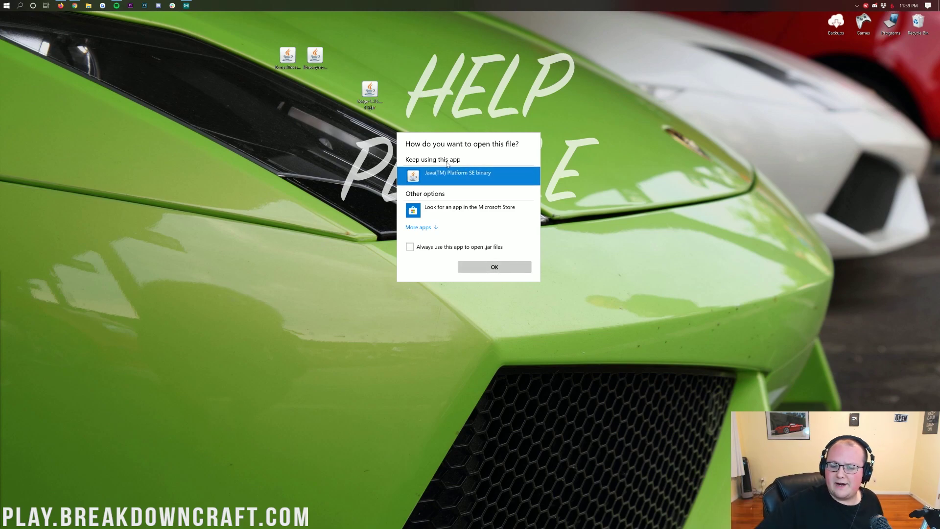
pyautogui.click(389, 115)
pyautogui.moveTo(247, 30); pyautogui.dragTo(403, 135)
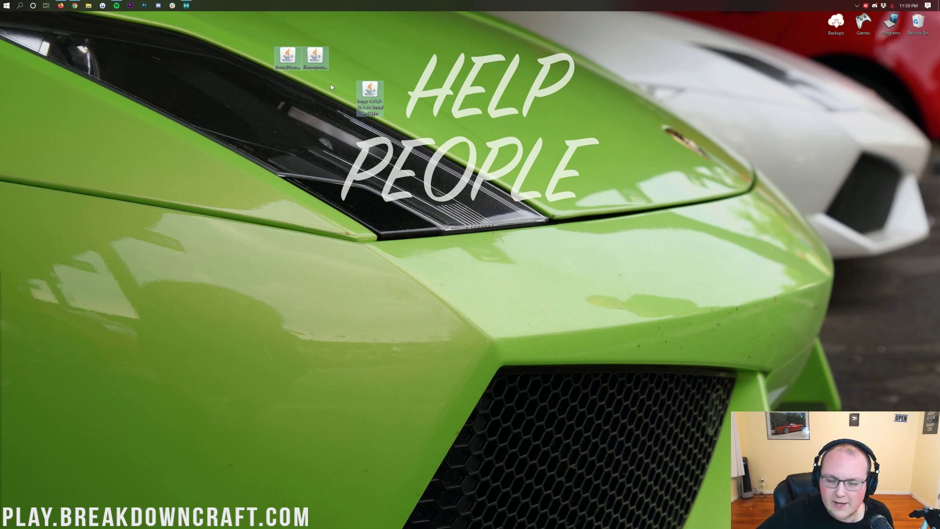
pyautogui.click(309, 89)
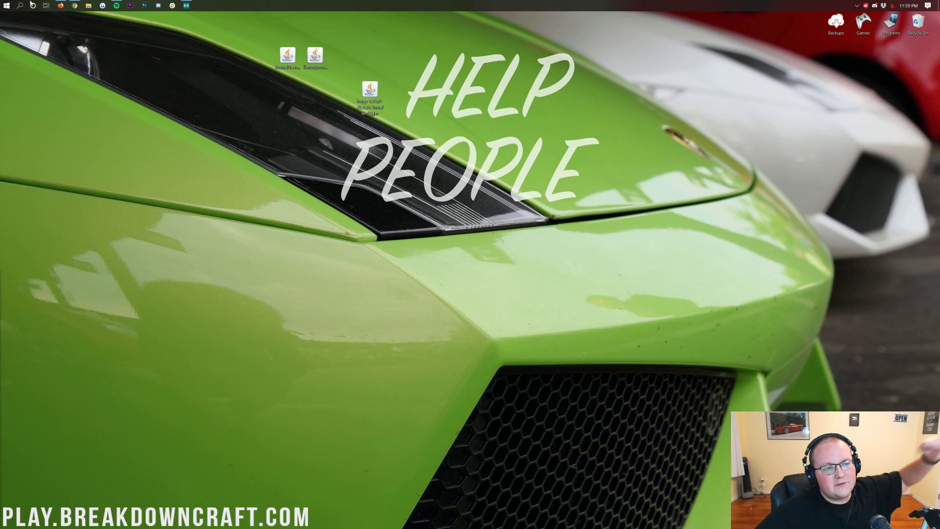
# - Switch to Chrome and review the article on downloading and installing Java for Minecraft mods and servers
pyautogui.hotkey('alt', 'Tab')
pyautogui.click(387, 17)
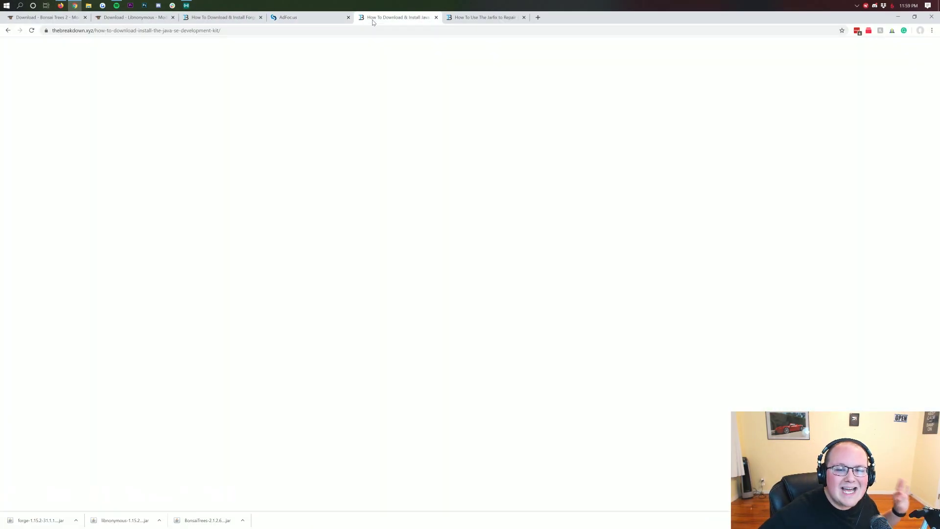
pyautogui.scroll(5, 351, 172)
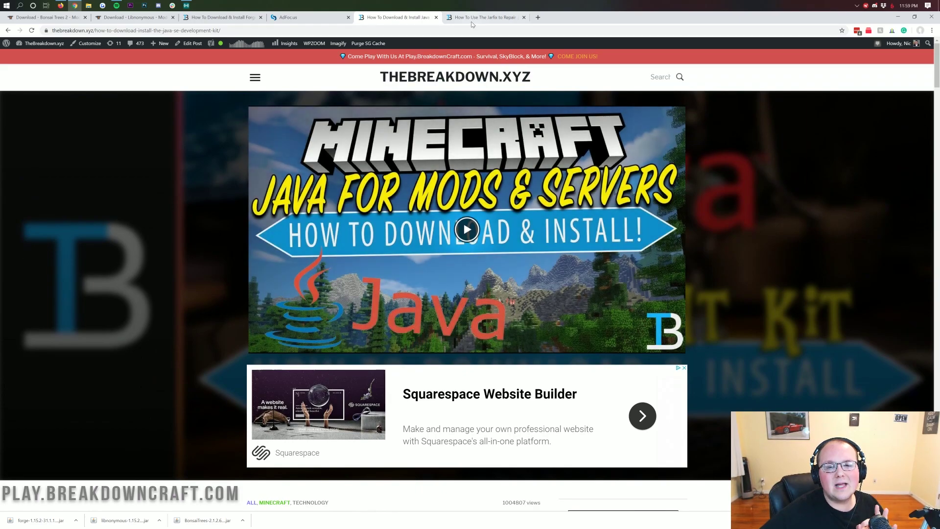
pyautogui.scroll(-7, 430, 214)
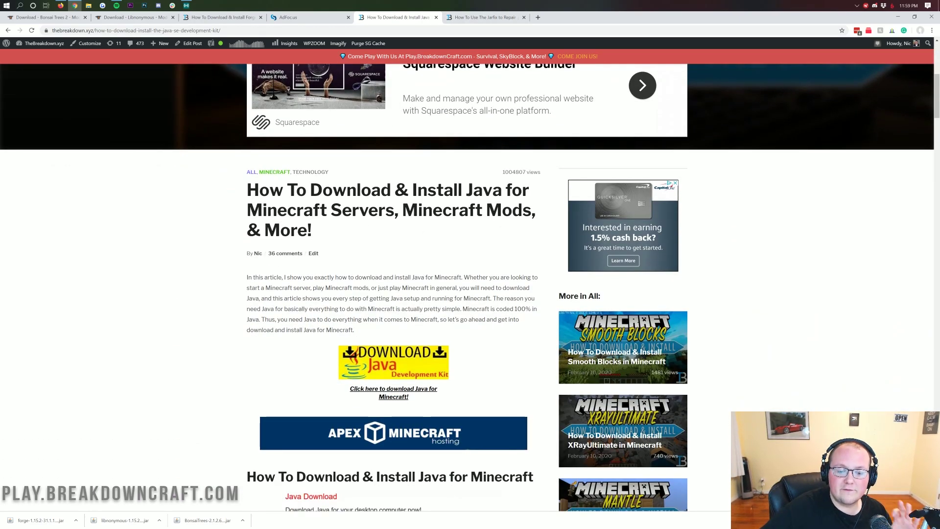
pyautogui.moveTo(402, 209); pyautogui.dragTo(423, 210)
pyautogui.click(398, 260)
pyautogui.moveTo(473, 182); pyautogui.dragTo(538, 172)
pyautogui.click(490, 196)
pyautogui.scroll(-6, 455, 241)
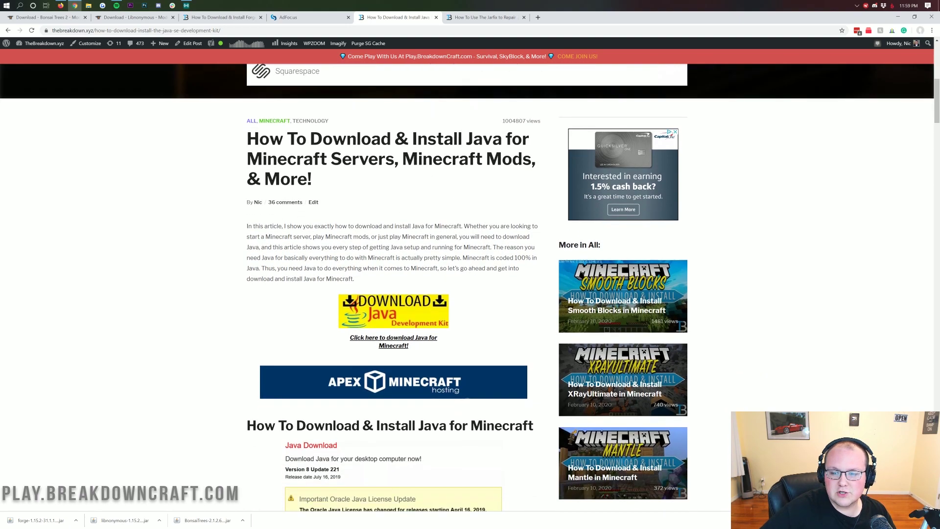
pyautogui.scroll(-11, 451, 233)
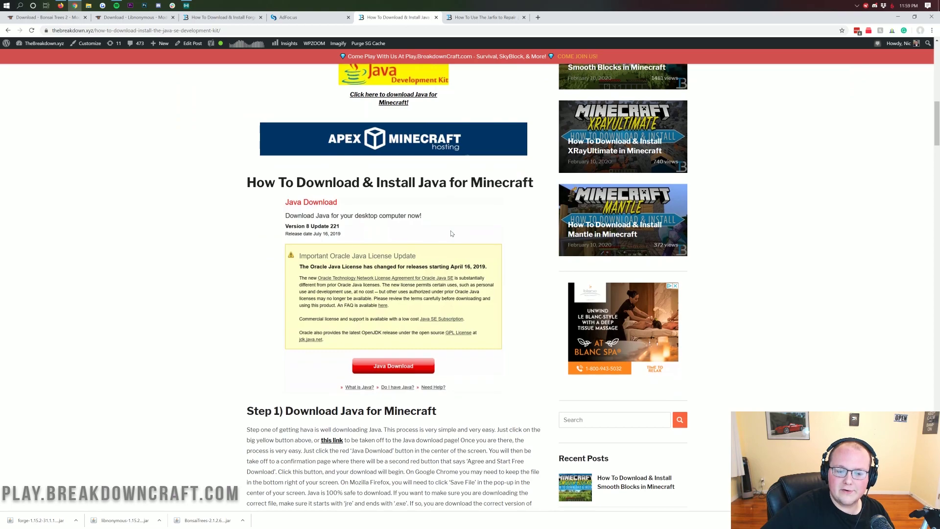
pyautogui.scroll(20, 451, 233)
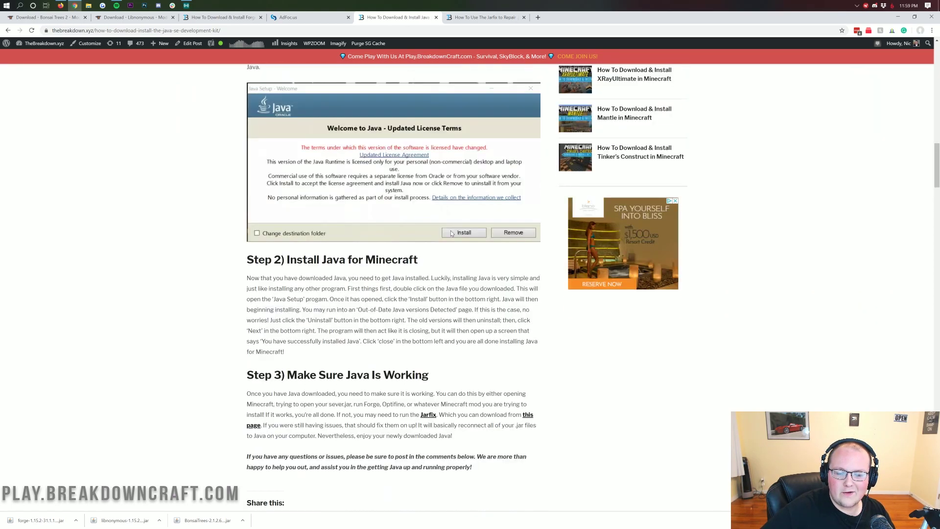
pyautogui.scroll(-9, 445, 258)
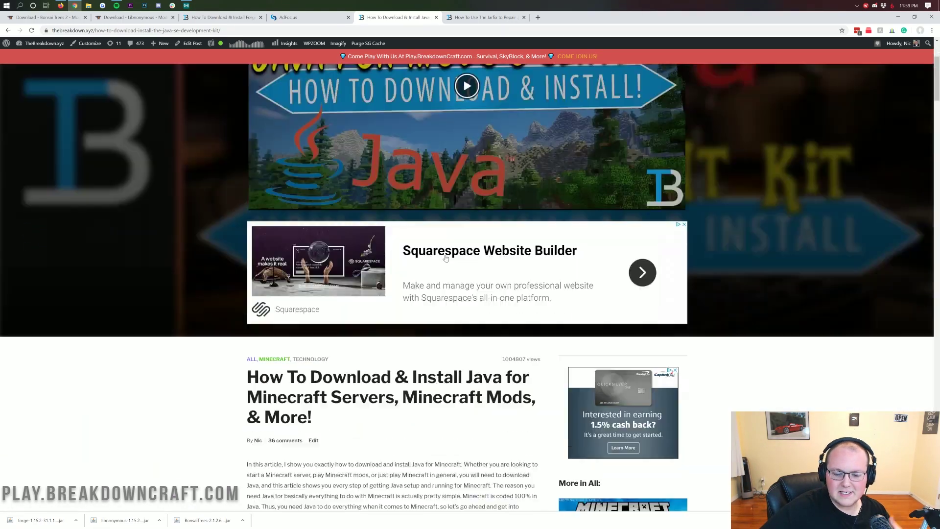
pyautogui.scroll(6, 446, 240)
pyautogui.scroll(3, 445, 240)
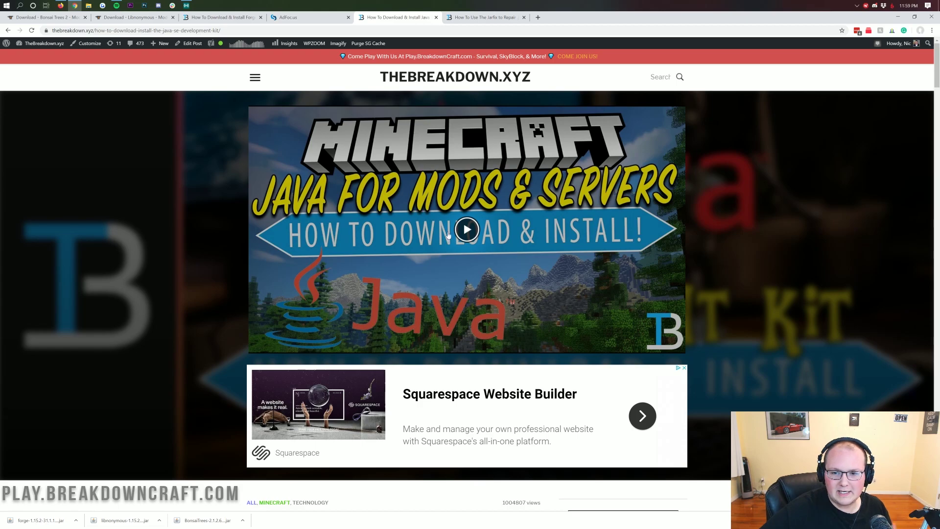
# - Review the article on using the Jarfix to repair .jar files, including its download link
pyautogui.hotkey('ctrl', 'Tab')
pyautogui.scroll(3, 435, 221)
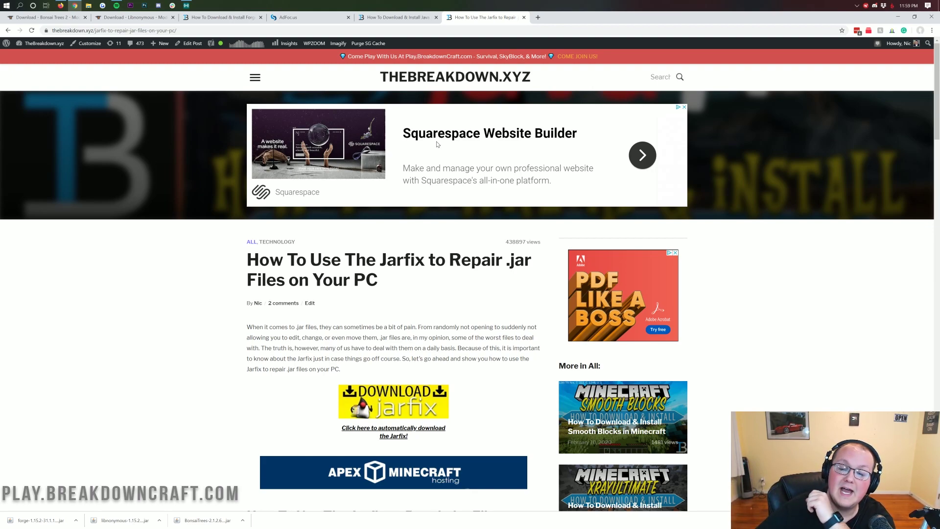
pyautogui.scroll(-6, 410, 274)
pyautogui.scroll(-2, 410, 274)
pyautogui.scroll(8, 411, 267)
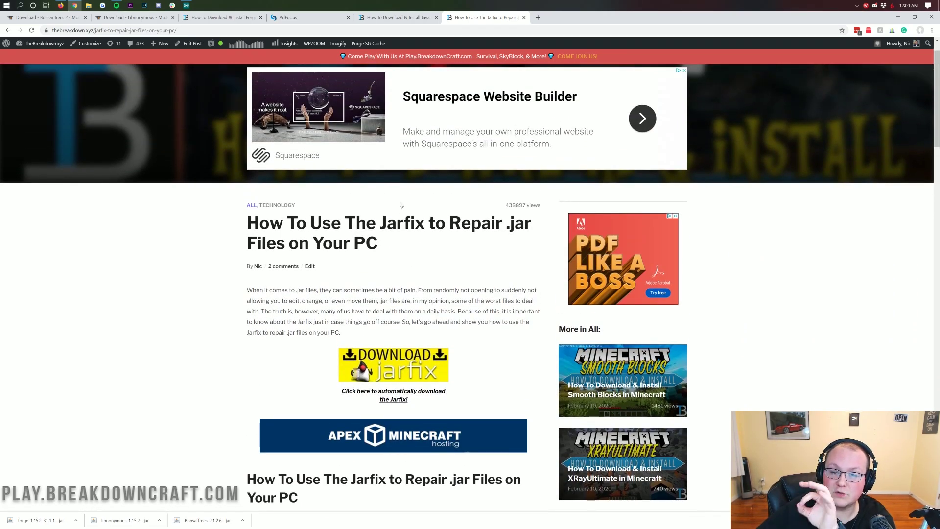
# - Return to the desktop and open the Forge installer jar with Java(TM) Platform SE binary
pyautogui.click(898, 21)
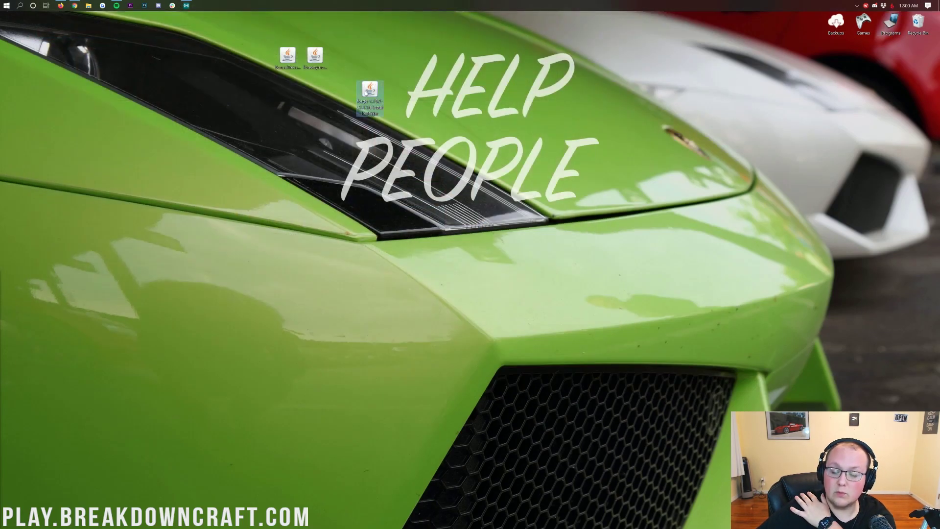
pyautogui.rightClick(366, 93)
pyautogui.click(384, 137)
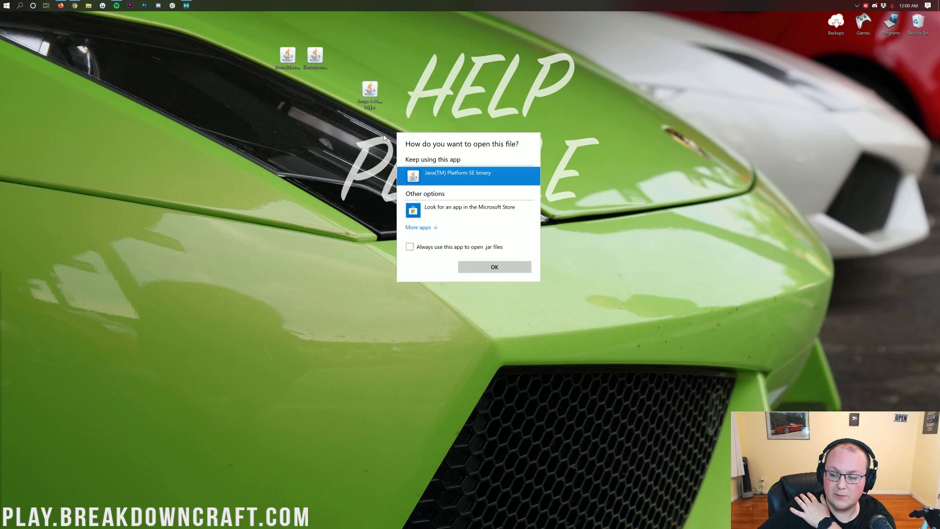
pyautogui.click(487, 271)
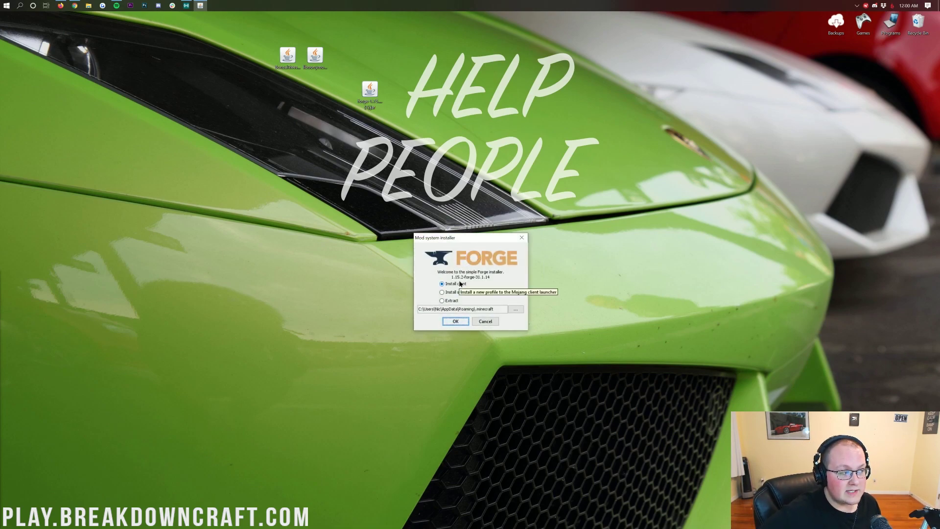
# - Install the Forge 1.15.2 client into the default .minecraft folder and move the installer jar to the Recycle Bin
pyautogui.click(455, 322)
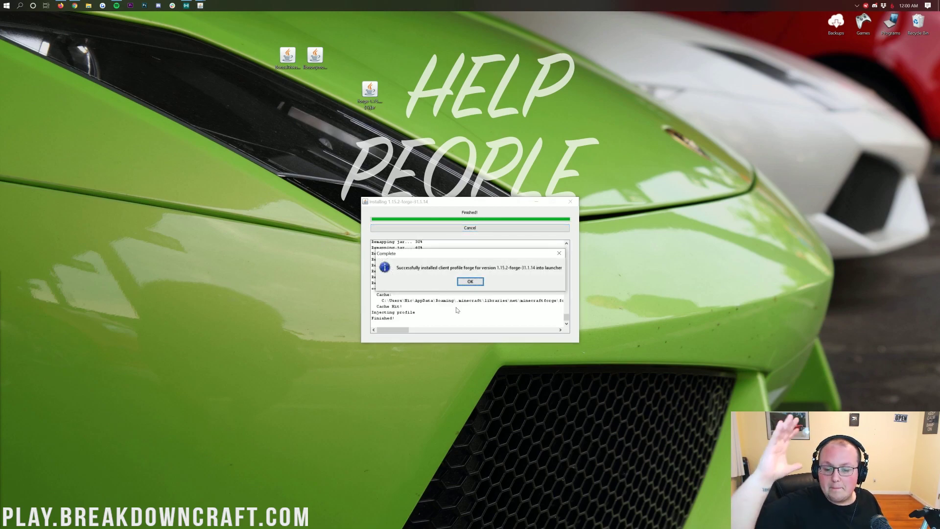
pyautogui.click(469, 285)
pyautogui.moveTo(369, 91); pyautogui.dragTo(918, 22)
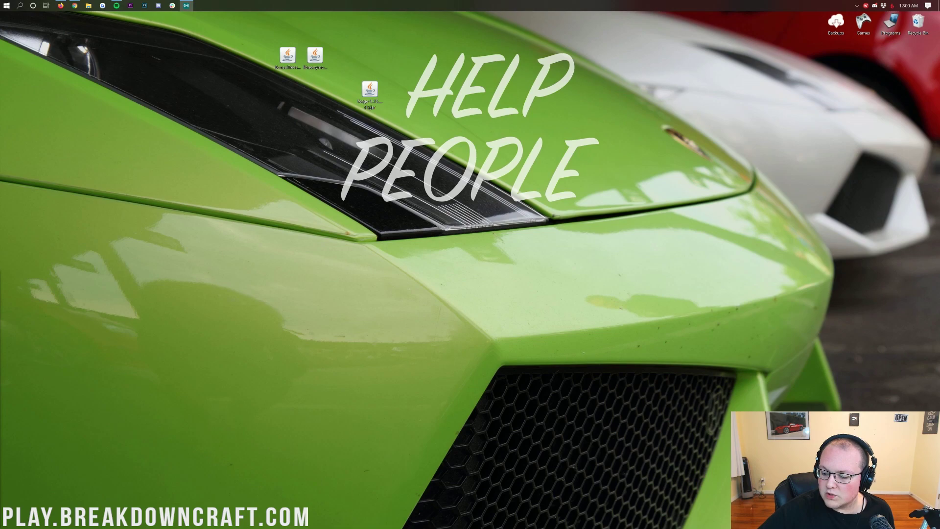
pyautogui.click(315, 55)
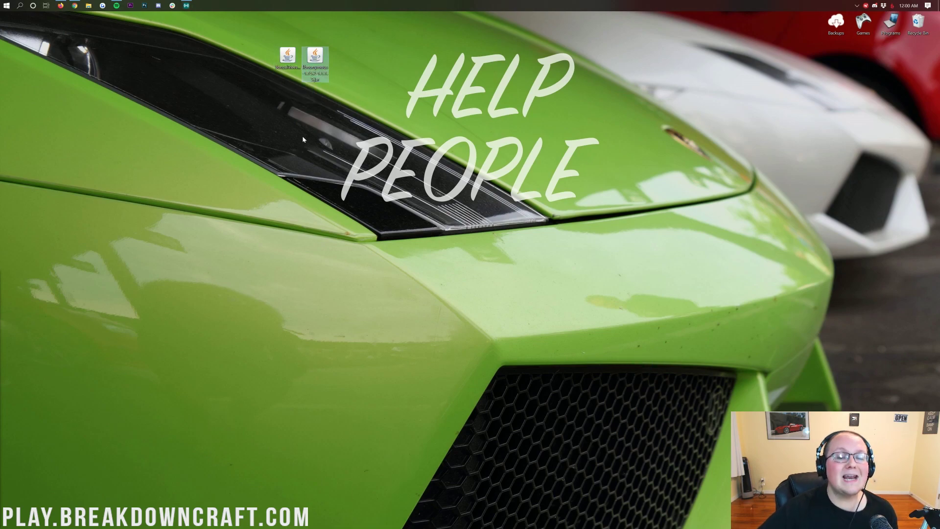
pyautogui.click(327, 106)
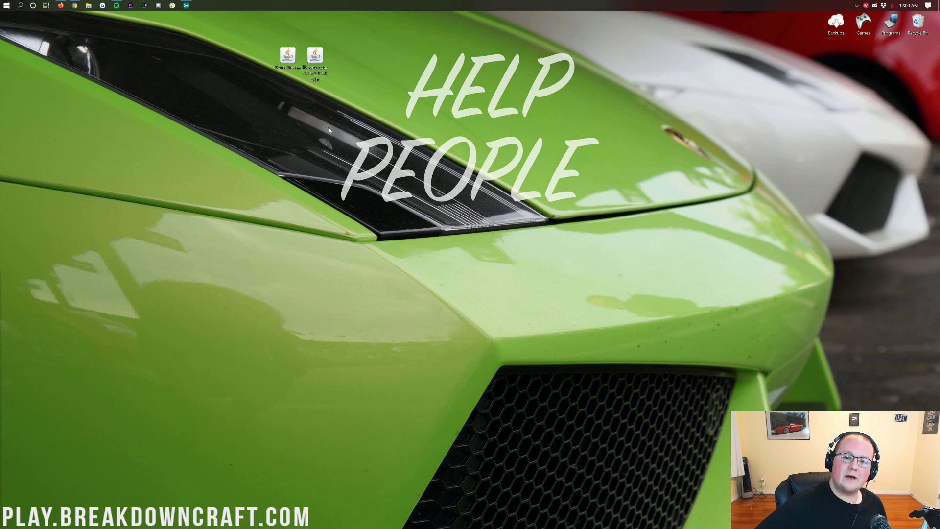
# - Open the Minecraft Launcher and select the forge installation, version 1.15.2-forge-31.1.14, as the one to play
pyautogui.click(5, 5)
pyautogui.write('mine')
pyautogui.press('Return')
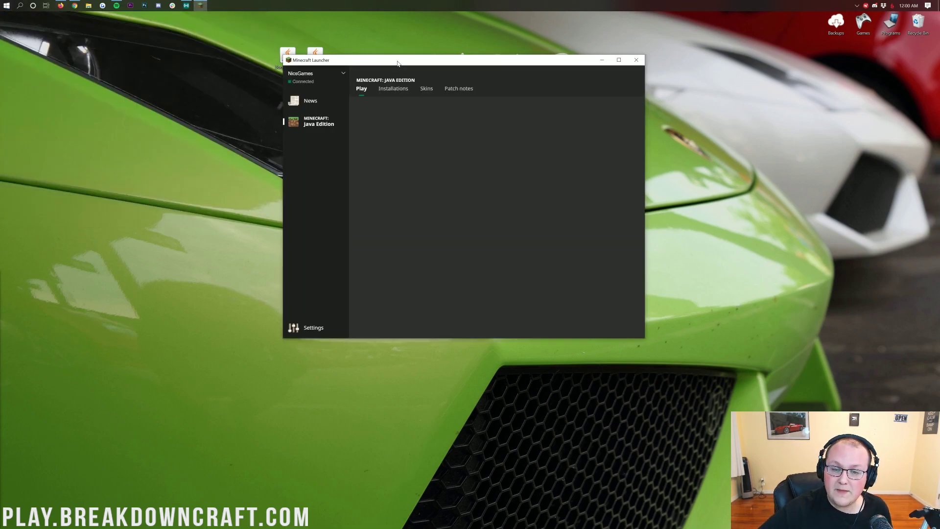
pyautogui.moveTo(395, 59); pyautogui.dragTo(398, 96)
pyautogui.click(401, 357)
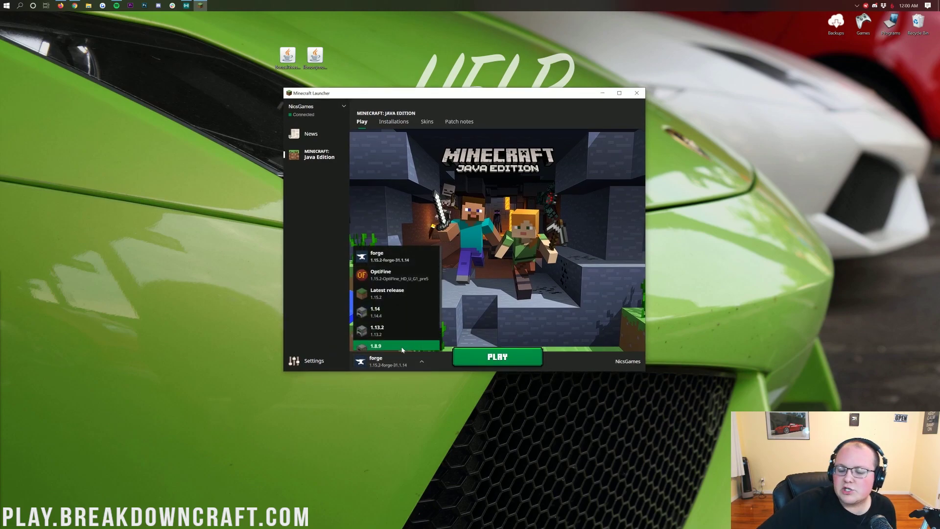
pyautogui.click(392, 360)
pyautogui.click(391, 359)
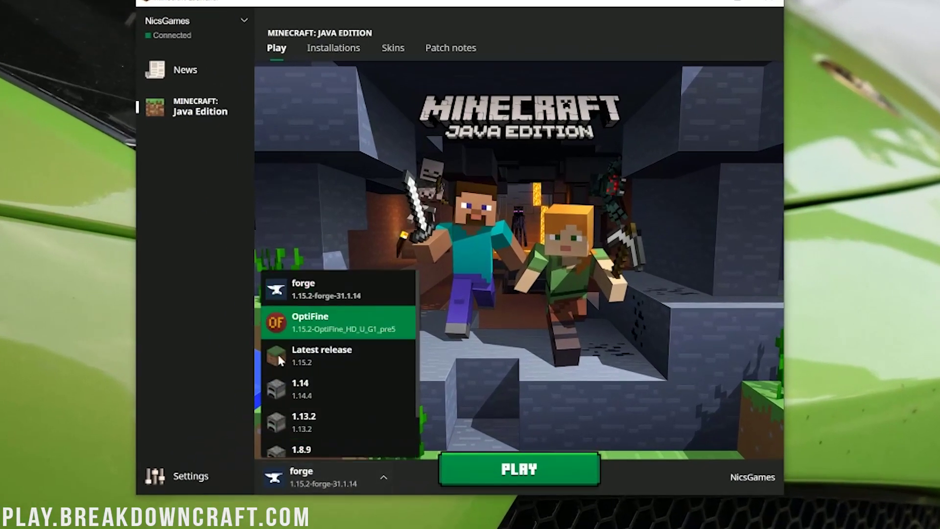
pyautogui.click(308, 295)
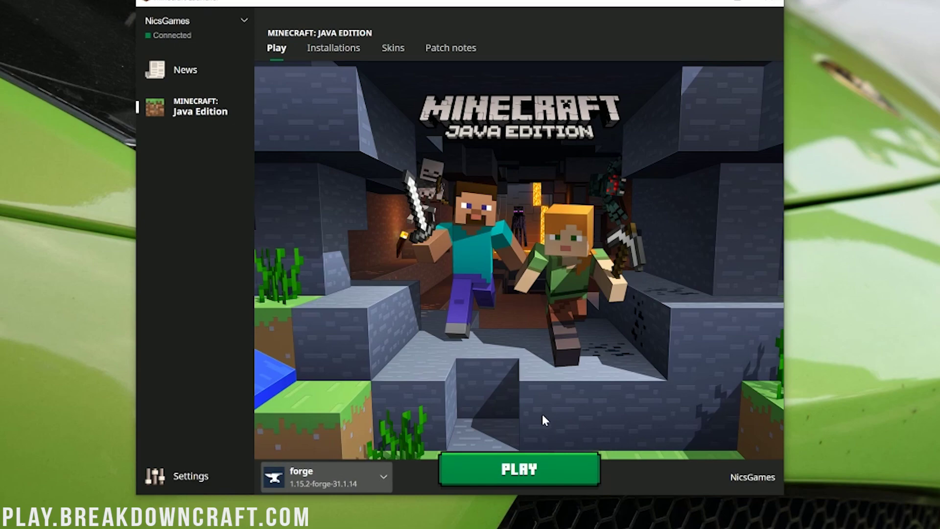
# - Start a new Minecraft: Java Edition installation and name it Play.BreakdownCraft.com
pyautogui.click(340, 49)
pyautogui.click(289, 79)
pyautogui.click(334, 137)
pyautogui.write('Play.BreakdownC')
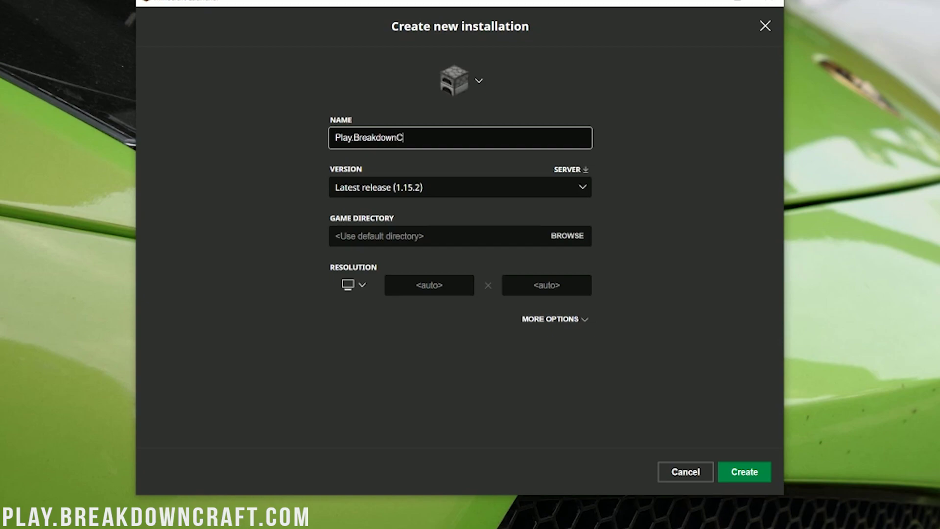
pyautogui.write('raf.tcom')
pyautogui.press('BackSpace')
pyautogui.press('BackSpace')
pyautogui.press('BackSpace')
pyautogui.press('BackSpace')
pyautogui.press('BackSpace')
pyautogui.write('t.com')
pyautogui.hotkey('ctrl', 'a')
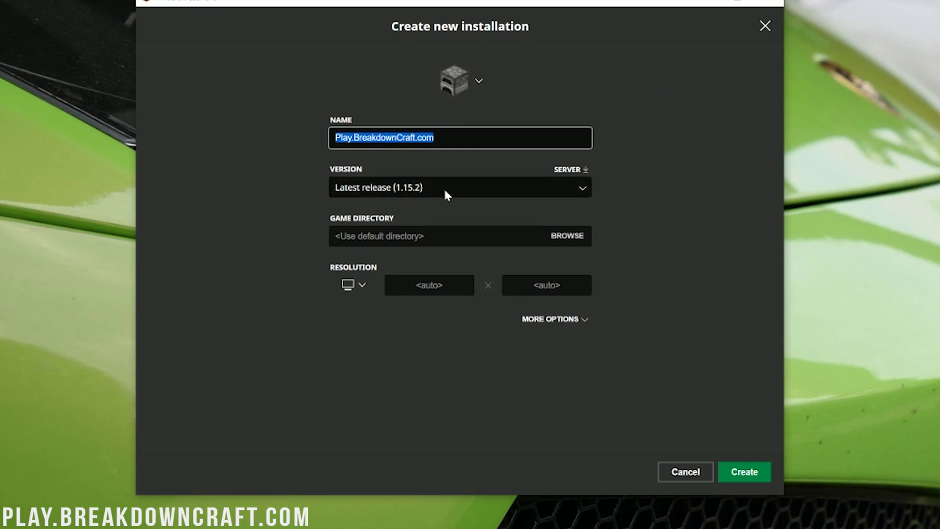
# - Set the new installation's version to release 1.15.2-forge-31.1.14 and its resolution to 1920 x 1080, and create it
pyautogui.click(378, 192)
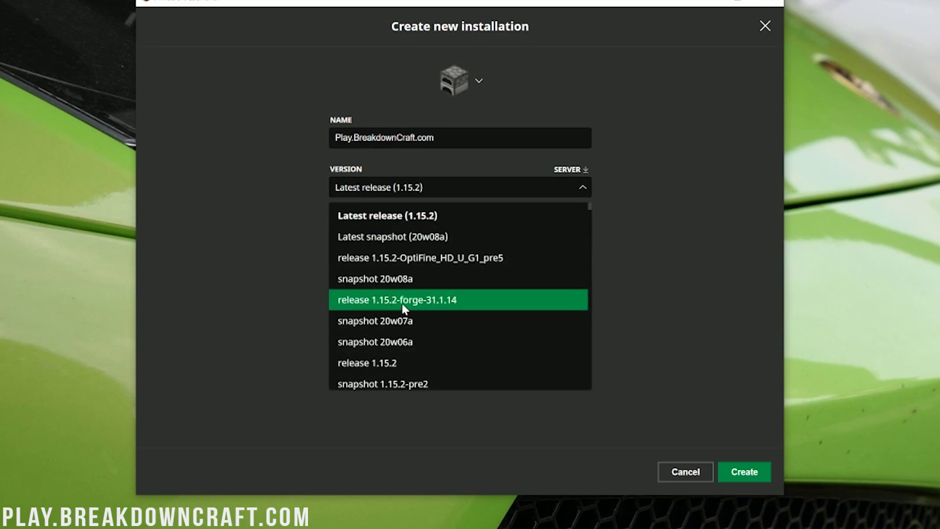
pyautogui.scroll(-5, 402, 308)
pyautogui.scroll(5, 404, 308)
pyautogui.click(430, 305)
pyautogui.click(352, 284)
pyautogui.click(357, 237)
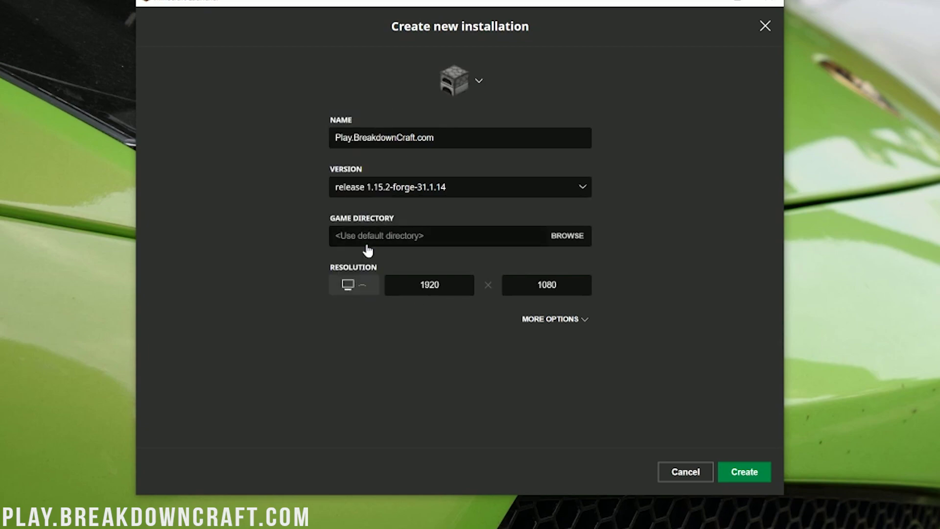
pyautogui.click(738, 479)
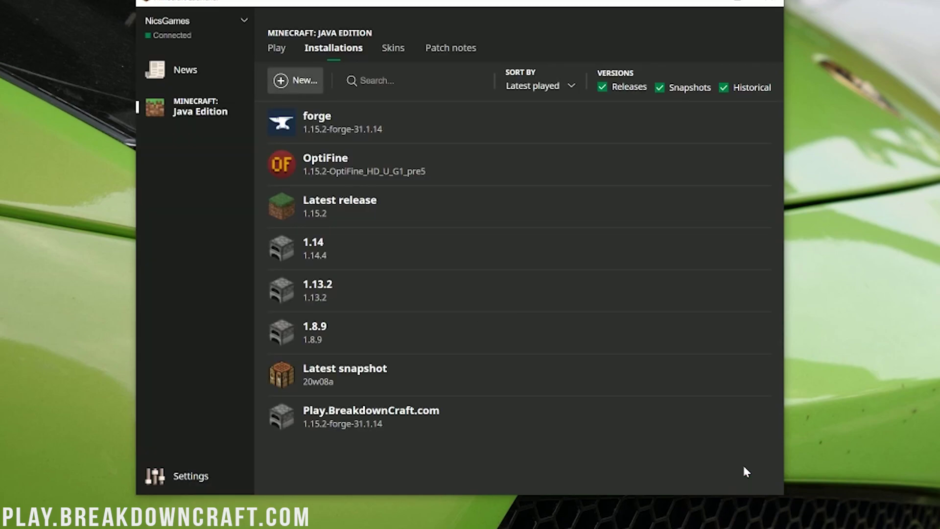
# - Launch the Play.BreakdownCraft.com installation and open the mods folder from the game's mod list
pyautogui.moveTo(268, 419)
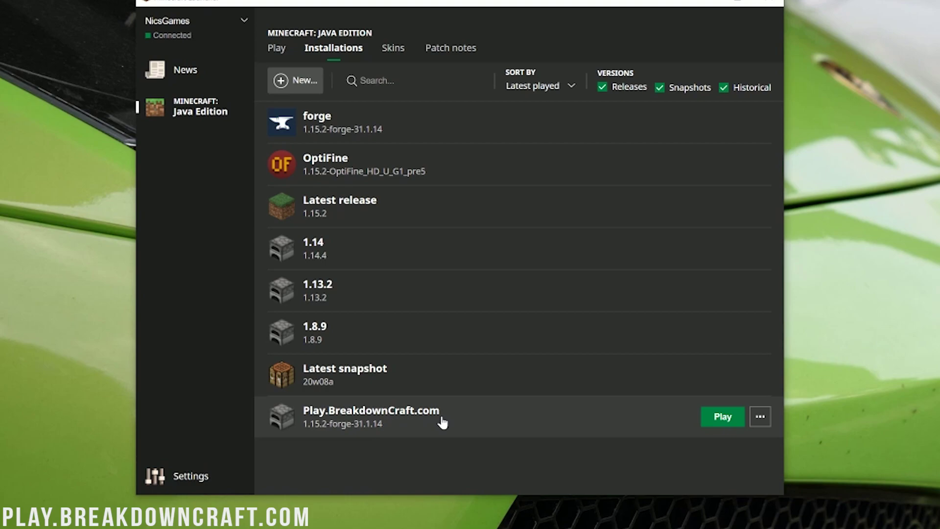
pyautogui.click(725, 420)
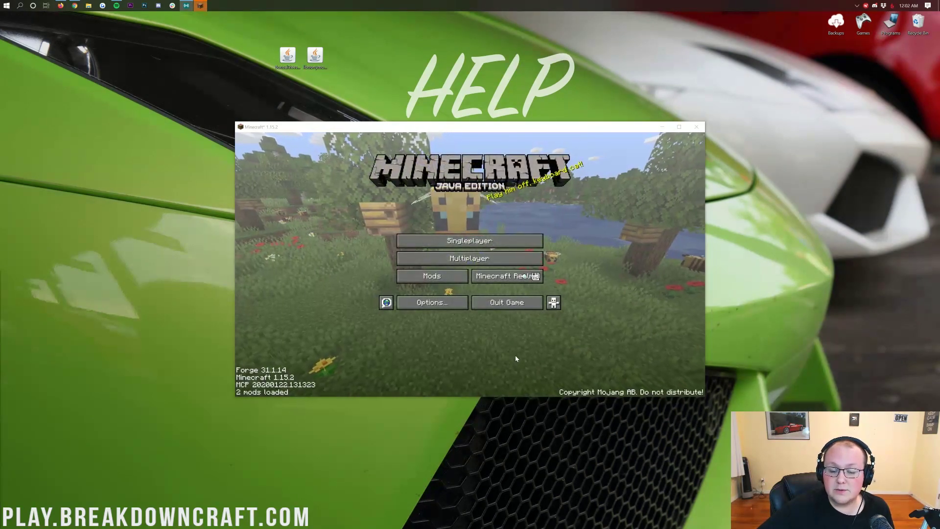
pyautogui.click(427, 286)
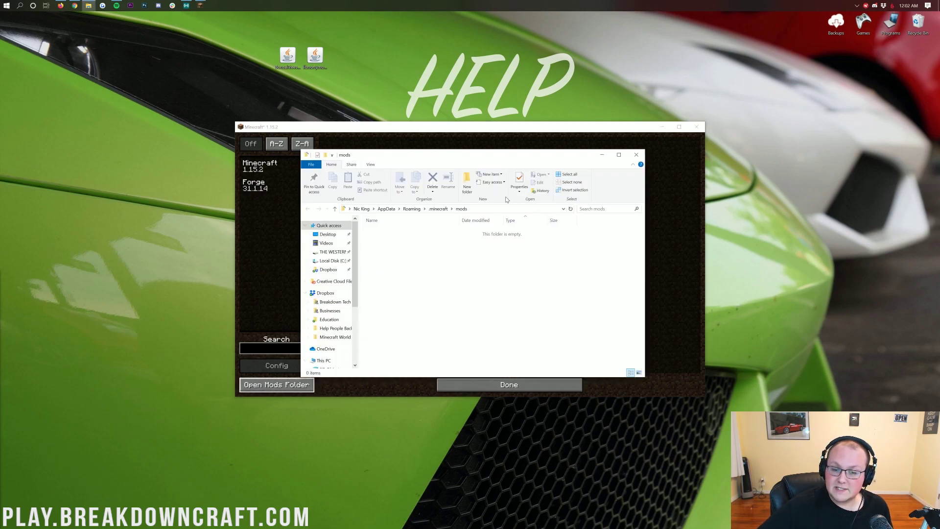
# - Copy BonsaiTrees-2.1.2.6.jar and libnonymous-1.15.2-1.1.1.5.jar from the desktop into the mods folder and quit the game
pyautogui.moveTo(284, 96); pyautogui.dragTo(480, 282)
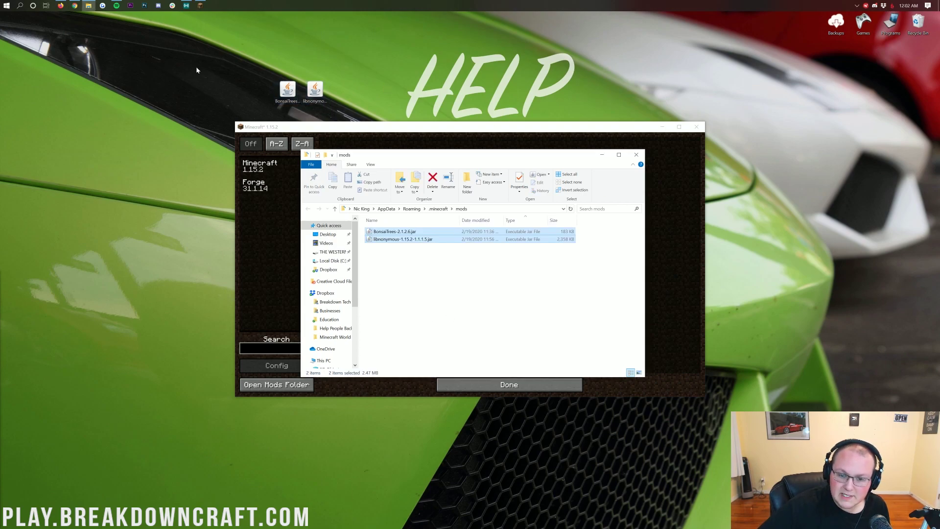
pyautogui.click(636, 154)
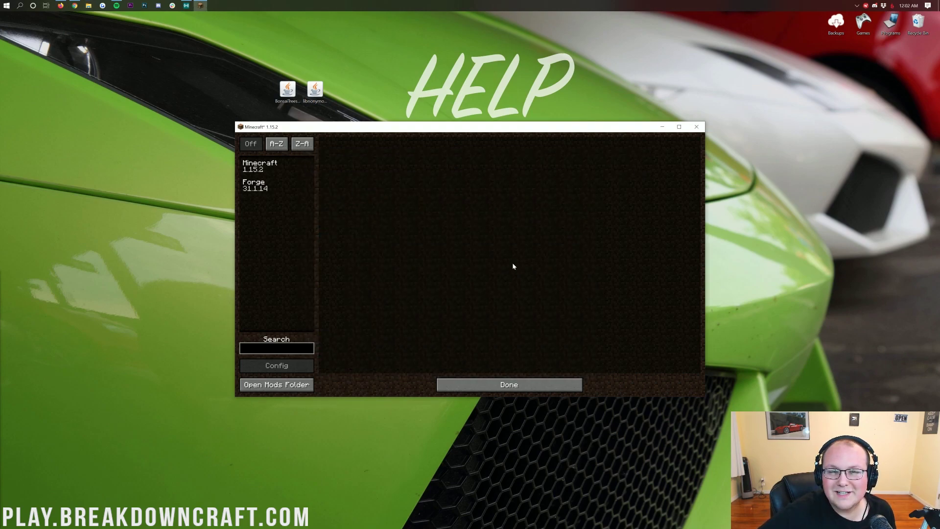
pyautogui.click(490, 384)
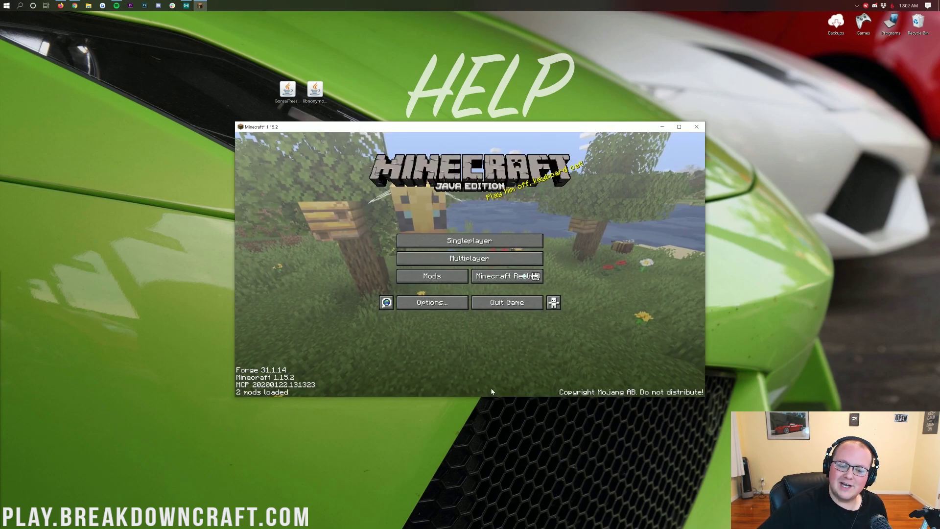
pyautogui.click(500, 300)
# - Reopen the Minecraft Launcher and start the game with the Play.BreakdownCraft.com installation selected
pyautogui.click(4, 4)
pyautogui.click(3, 4)
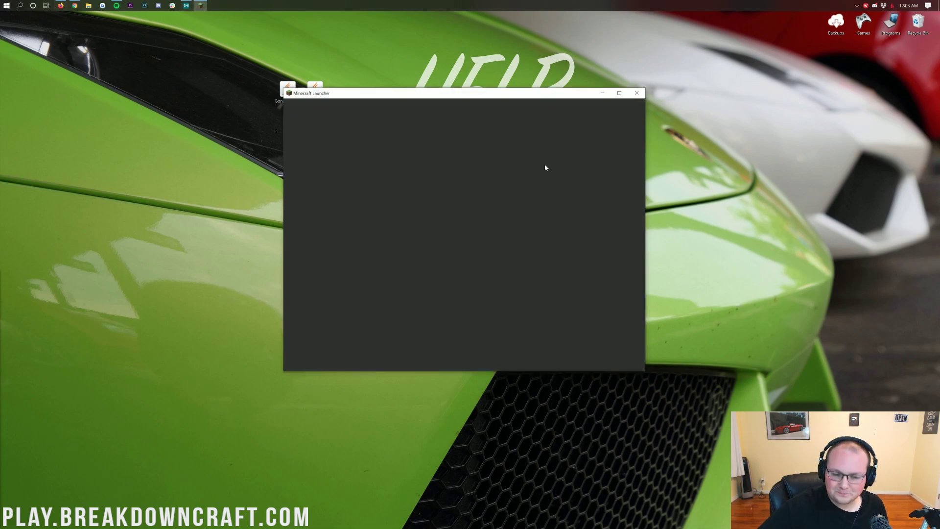
pyautogui.click(409, 360)
pyautogui.click(409, 361)
pyautogui.click(410, 359)
pyautogui.click(386, 356)
pyautogui.click(387, 356)
pyautogui.click(363, 282)
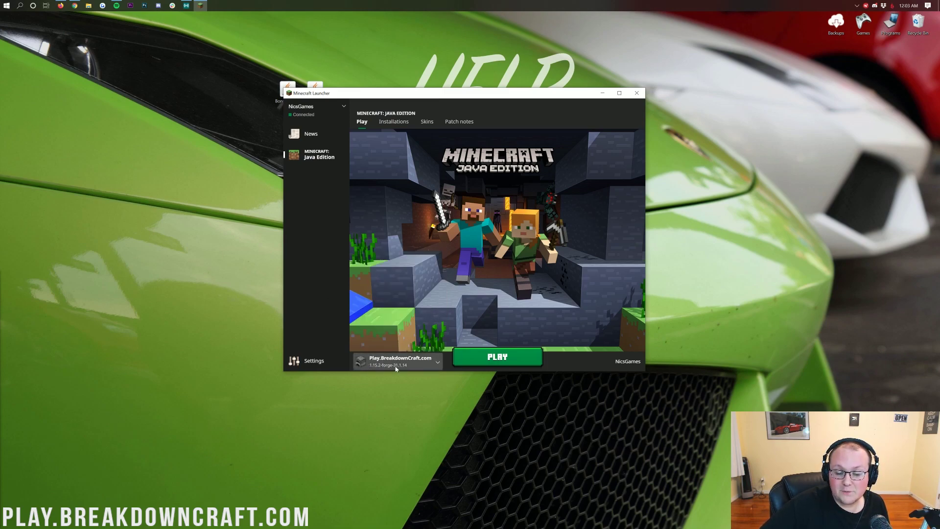
pyautogui.click(502, 357)
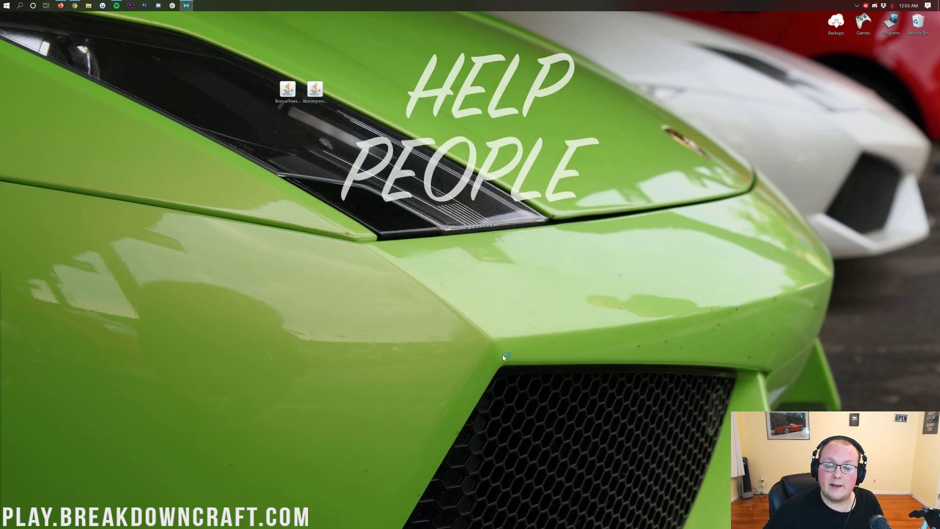